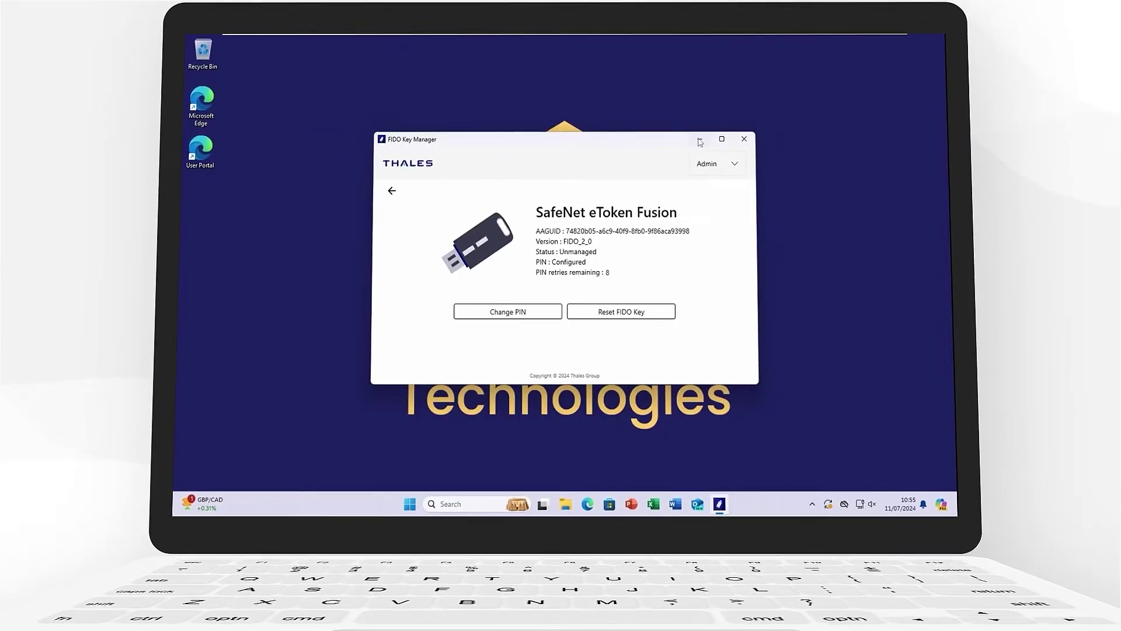
- Hide FIDO Key Manager, start the User Portal login and submit the username
click(700, 139)
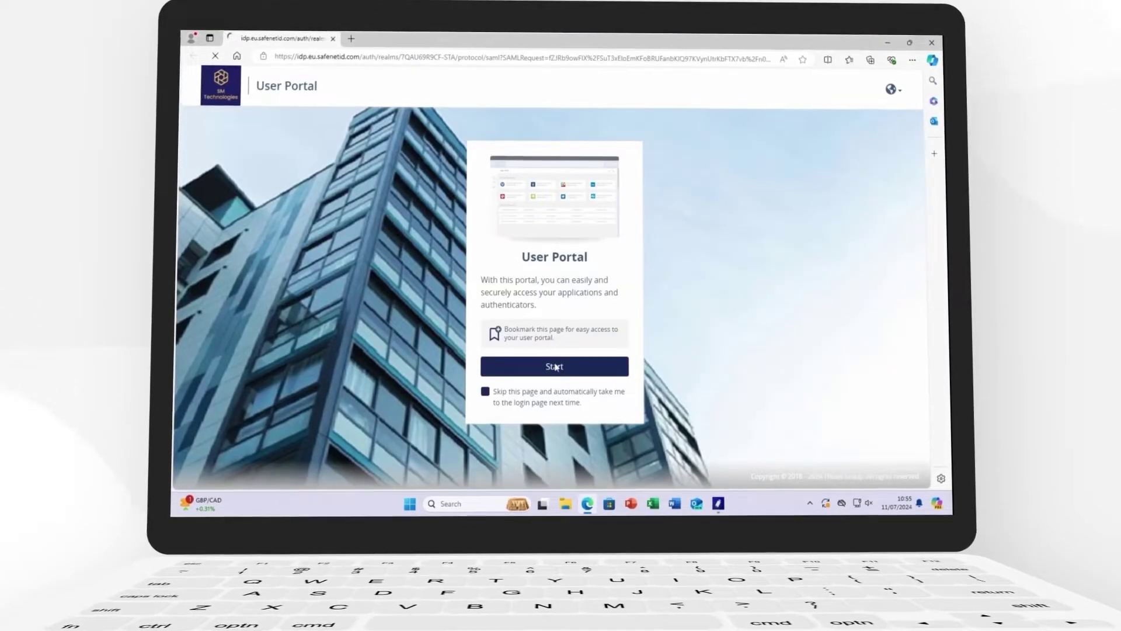
click(554, 367)
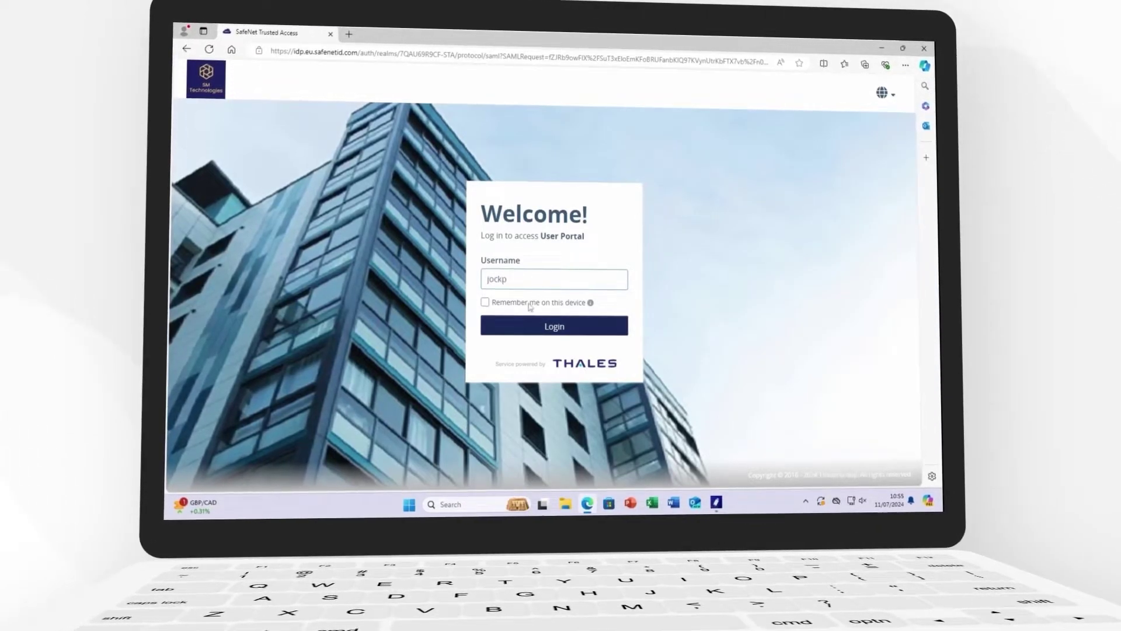
click(531, 331)
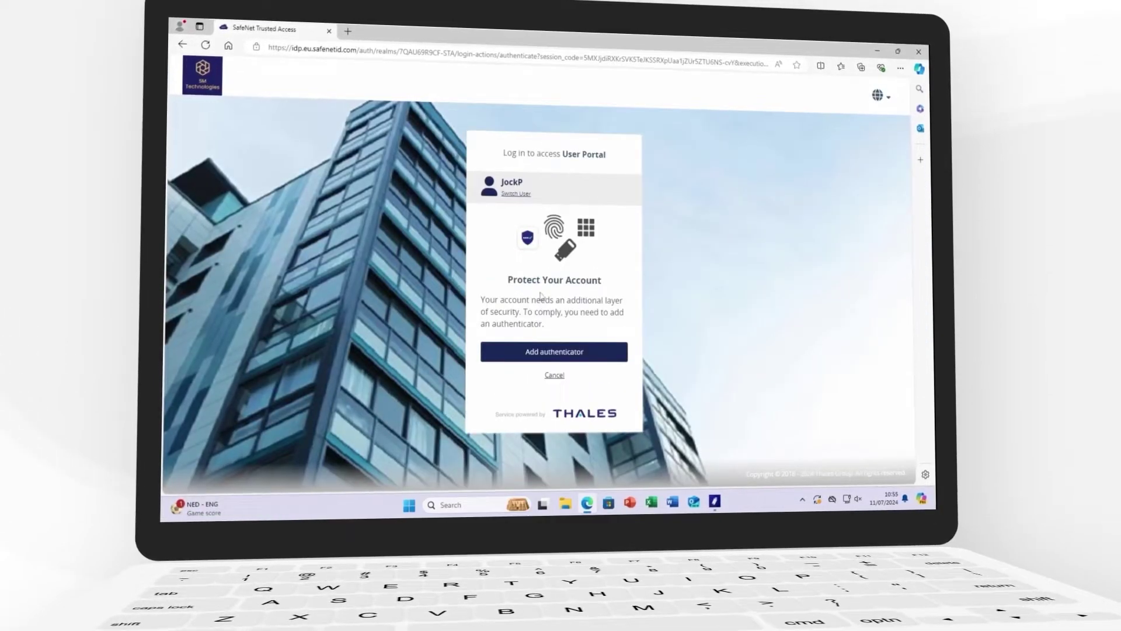
- Begin adding an authenticator and confirm identity with the domain password
click(549, 354)
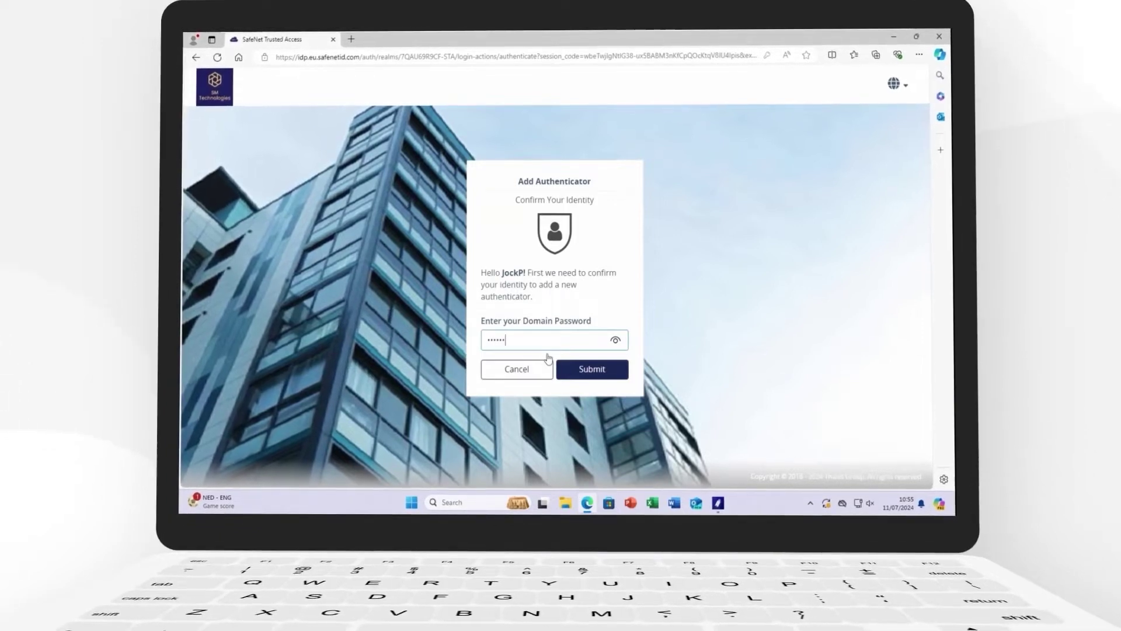
text(••)
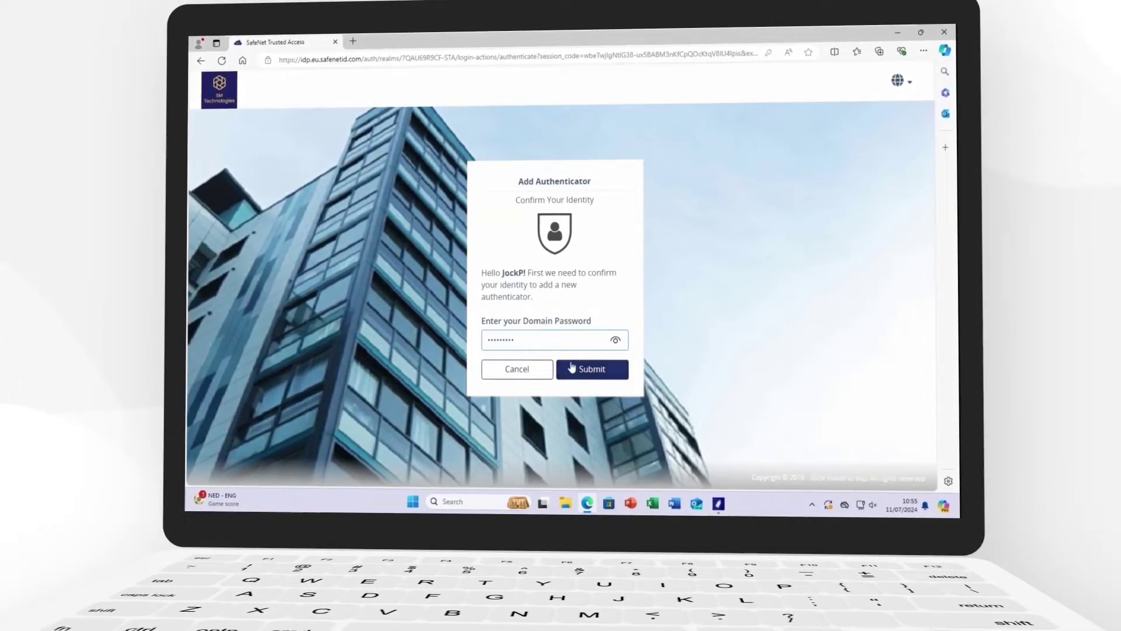
click(583, 369)
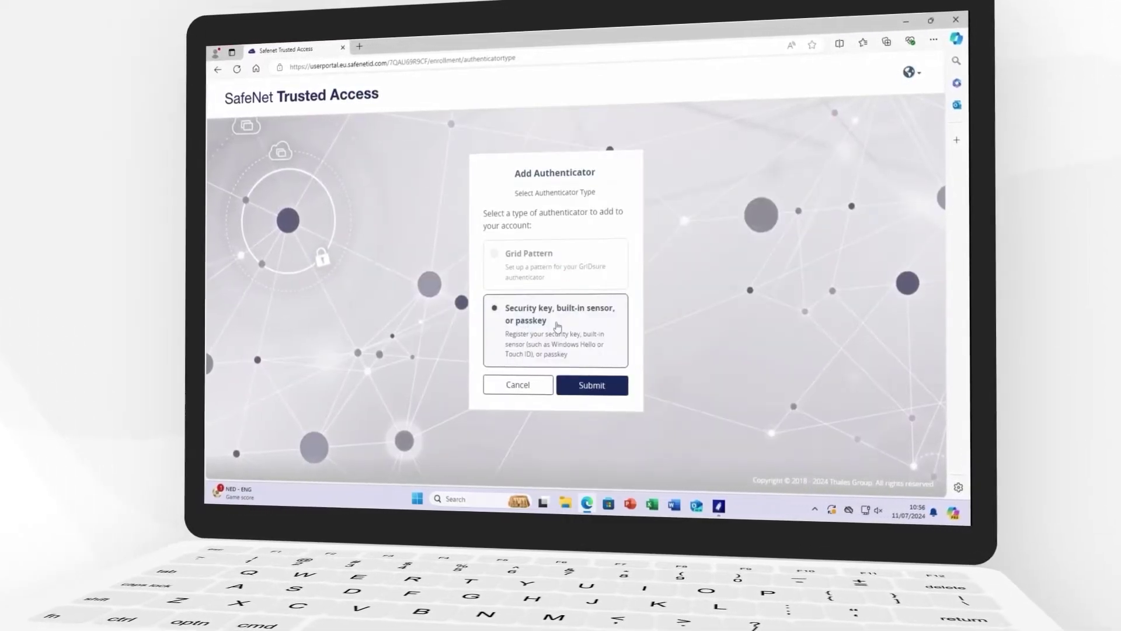
- Pick the security key type and save an eu.safenetid.com passkey using the key PIN
click(587, 389)
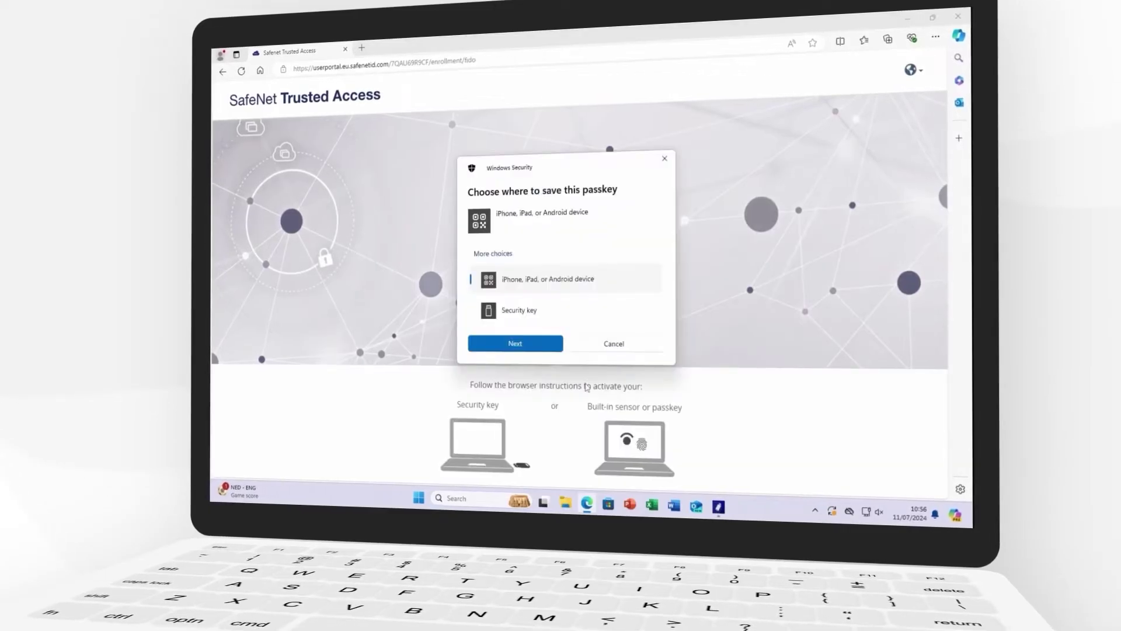
click(567, 312)
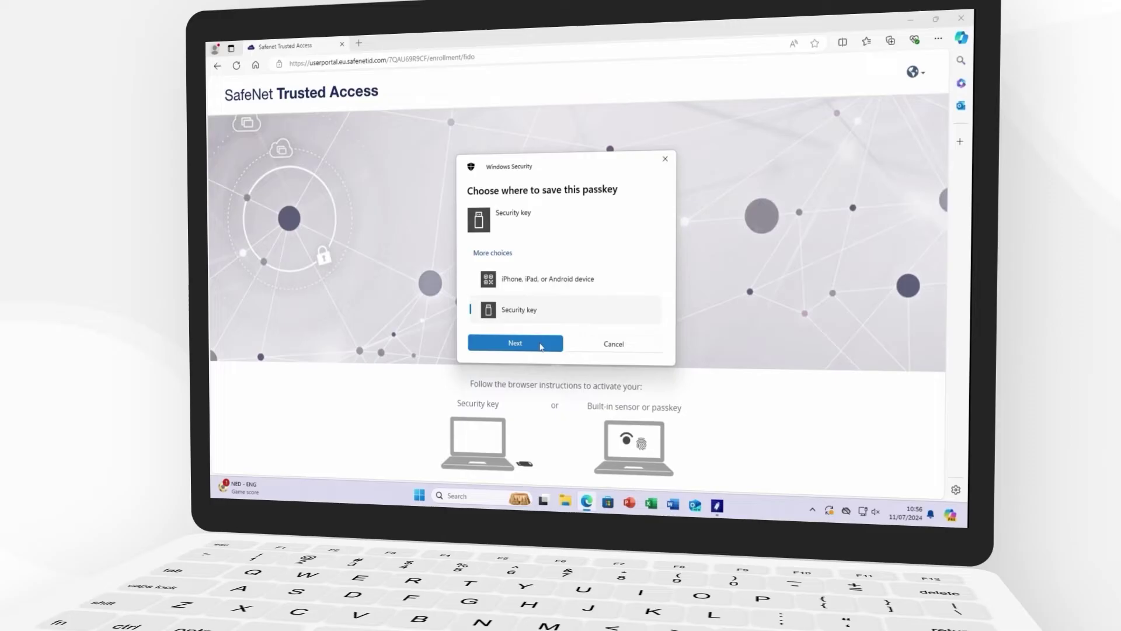
click(540, 346)
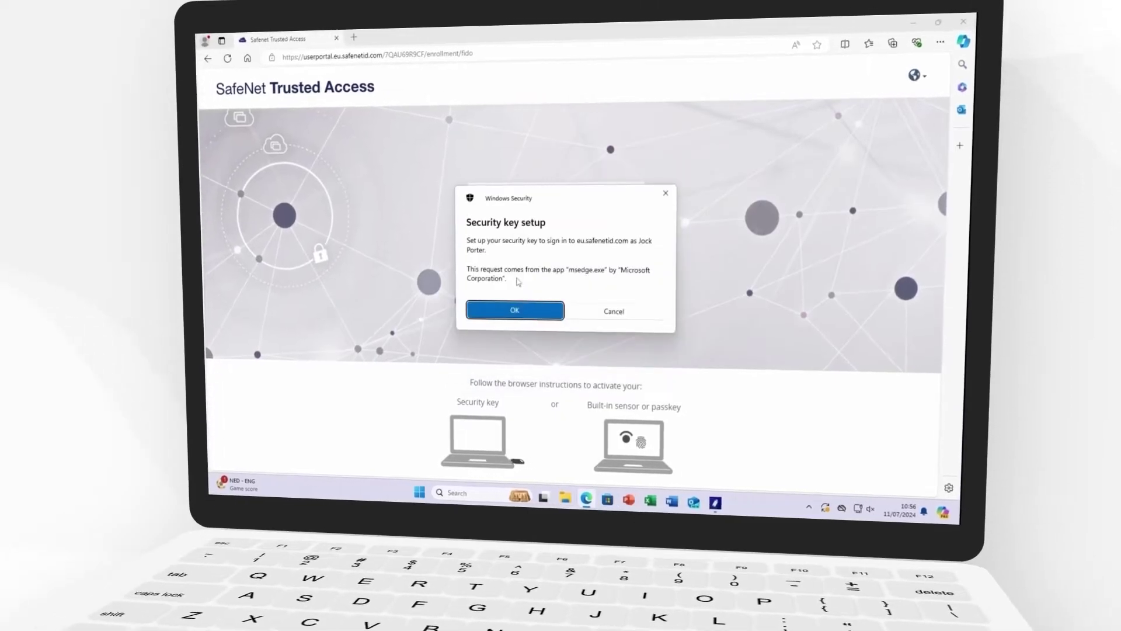
click(515, 310)
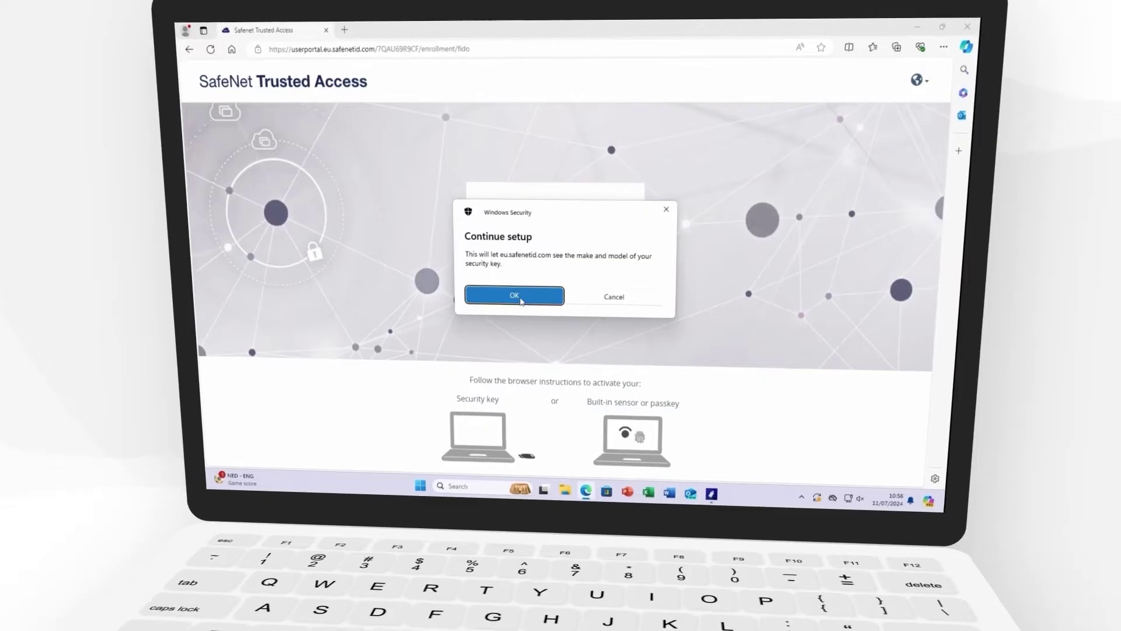
click(520, 299)
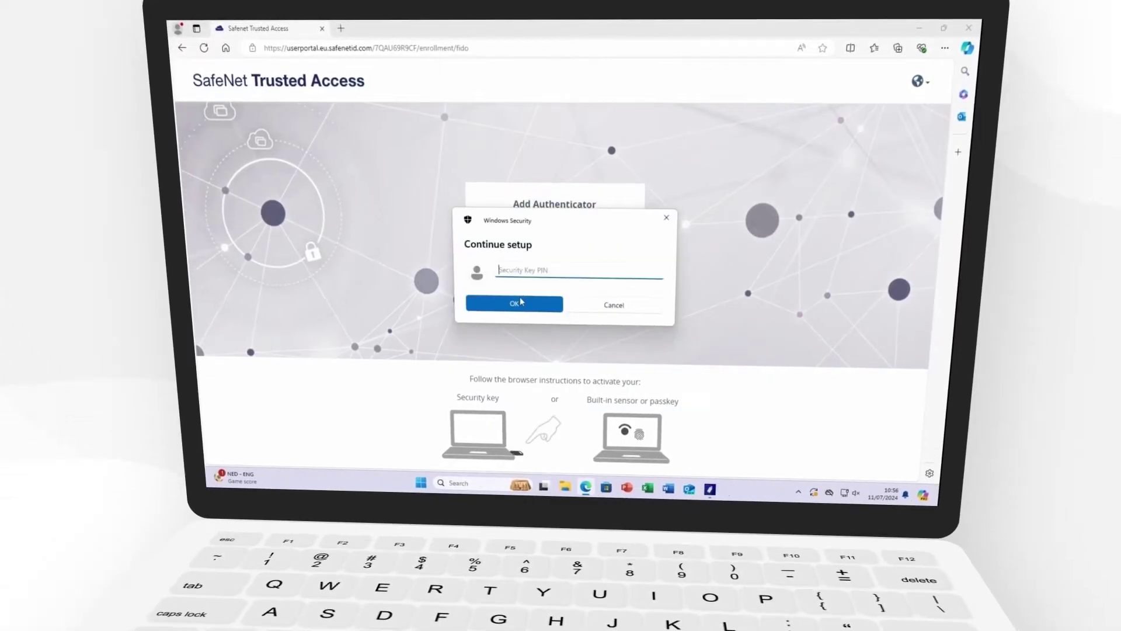
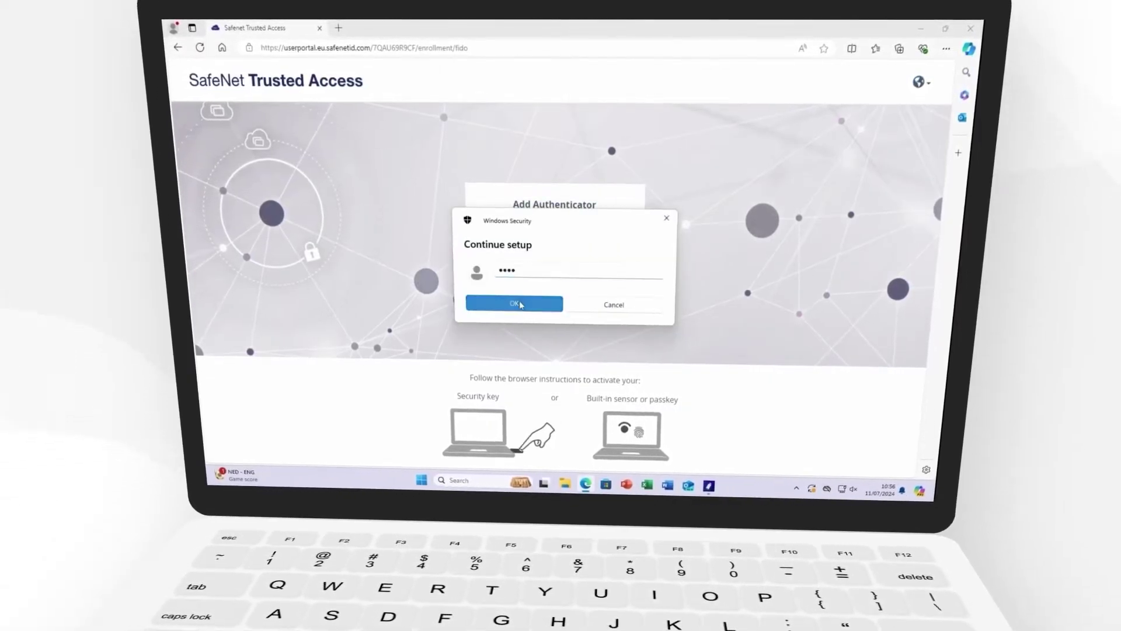
click(520, 304)
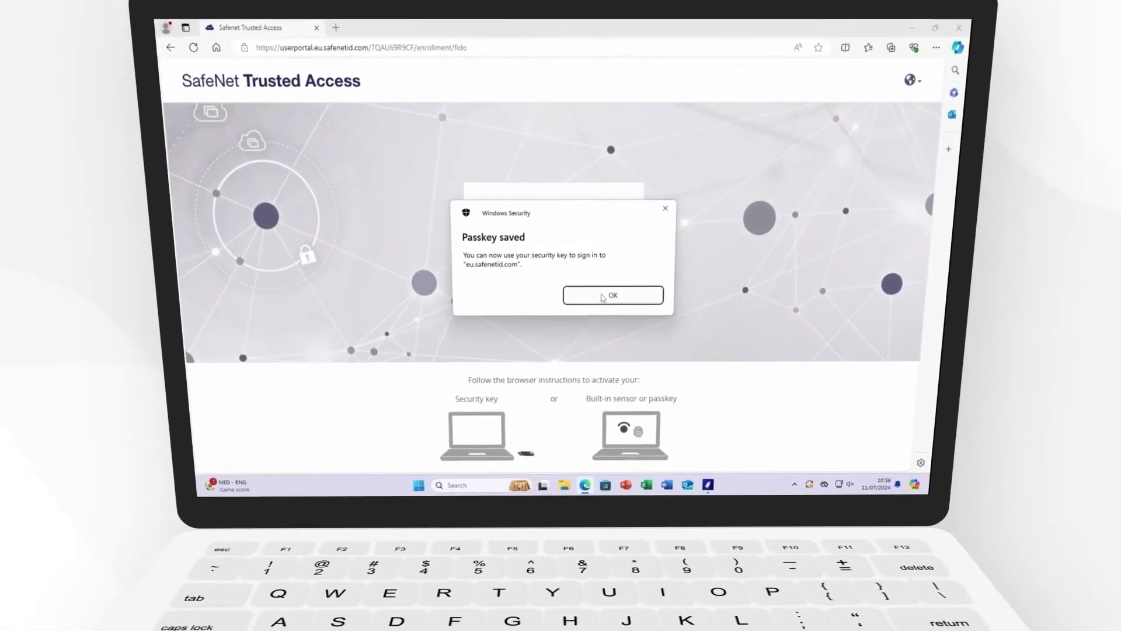
- Dismiss Passkey saved and continue with the nickname 'My Fido Token'
click(612, 296)
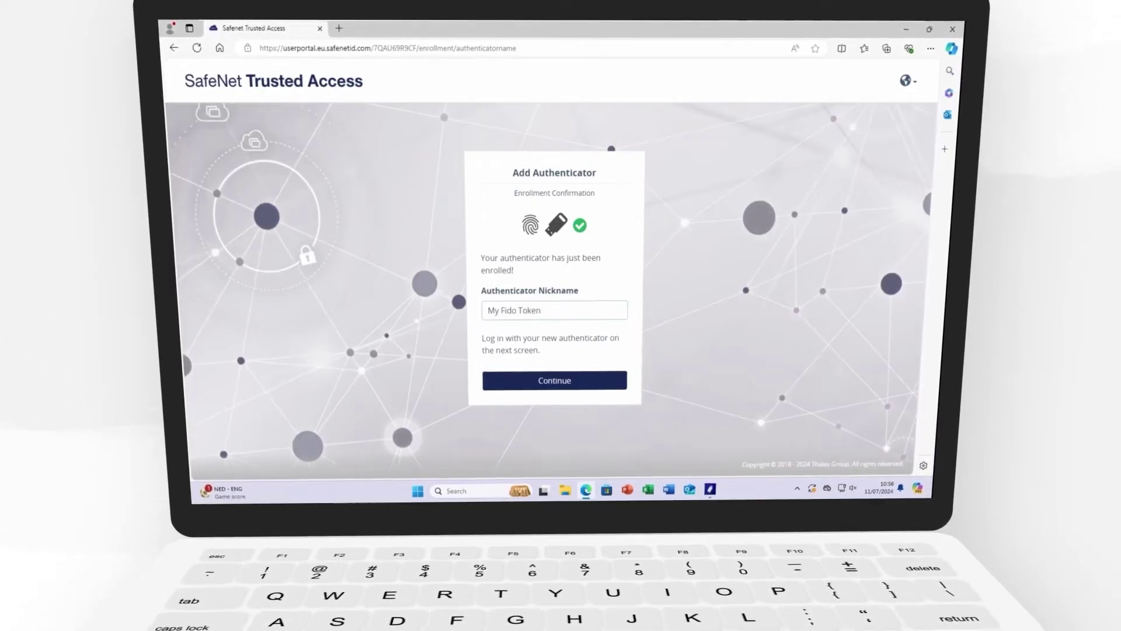
click(574, 382)
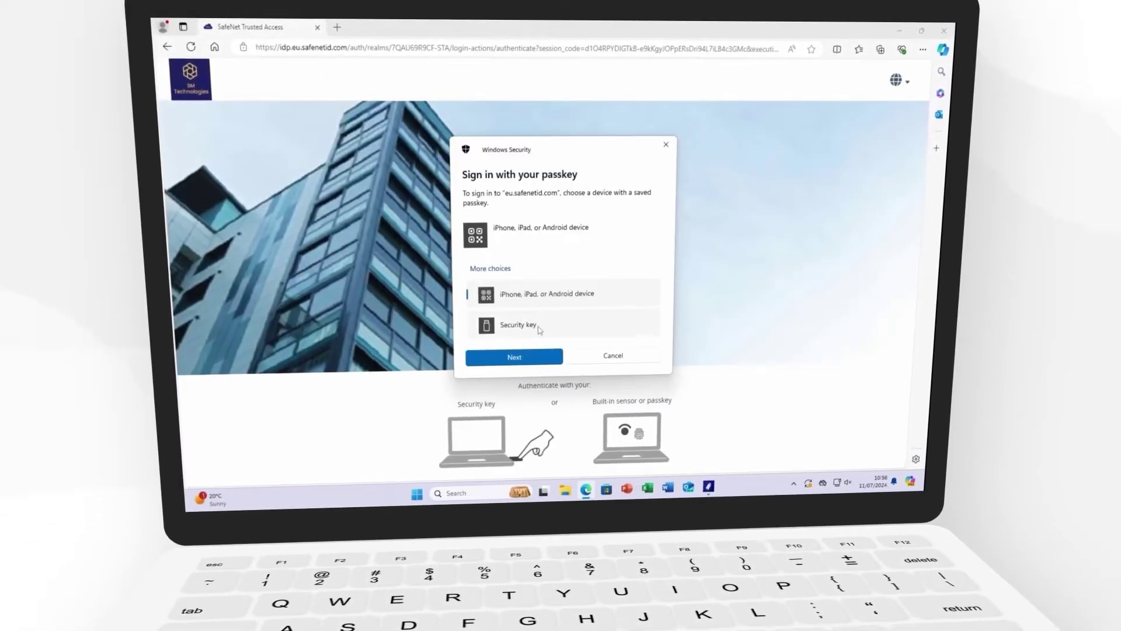
- Choose the security key for sign-in and submit its PIN
click(540, 327)
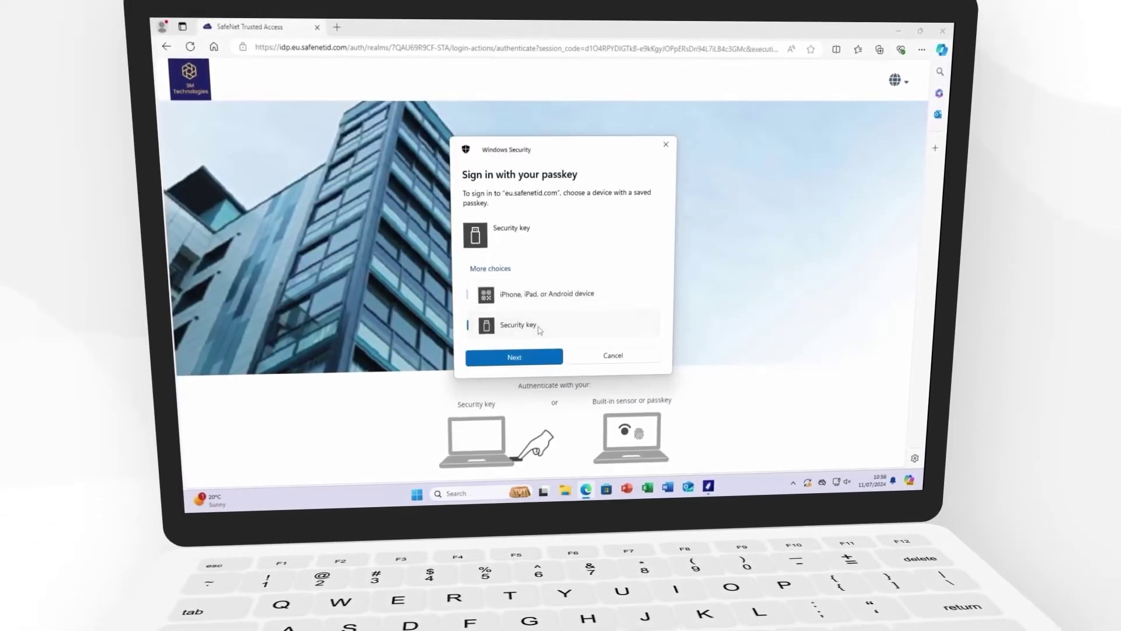
click(515, 356)
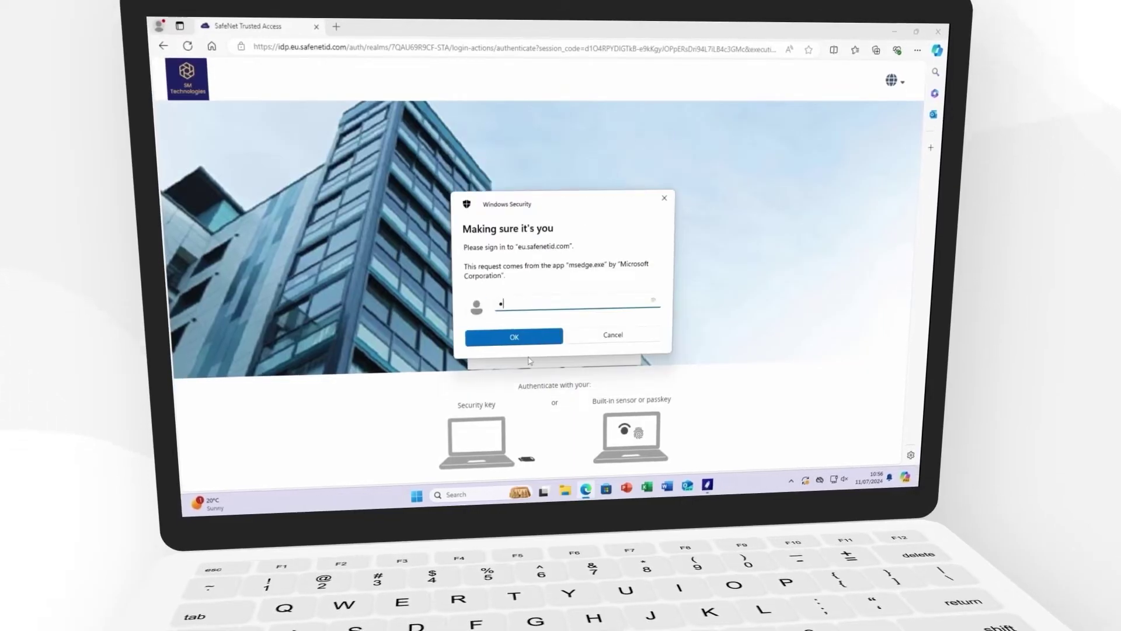
text(••••)
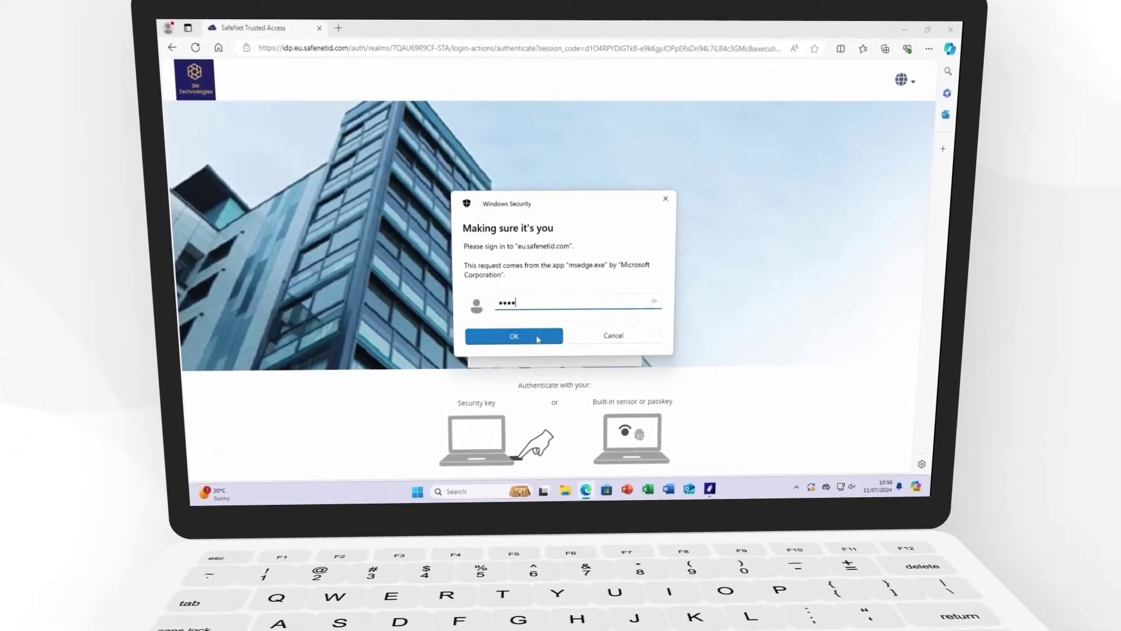
key(Return)
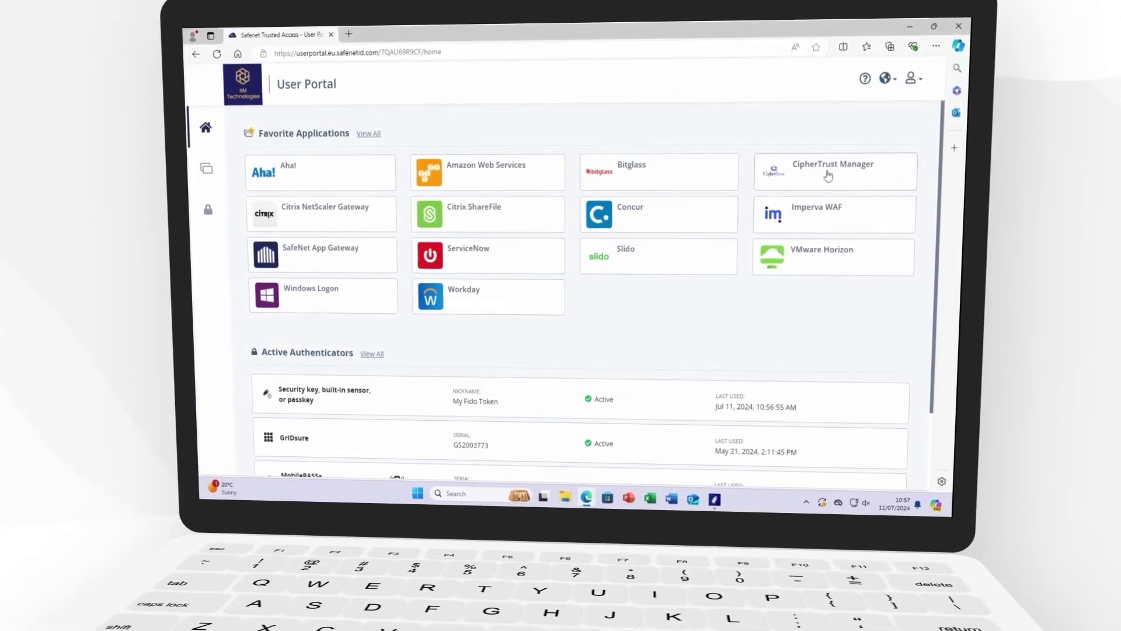
- Open the account dropdown from the top-right user icon
click(911, 77)
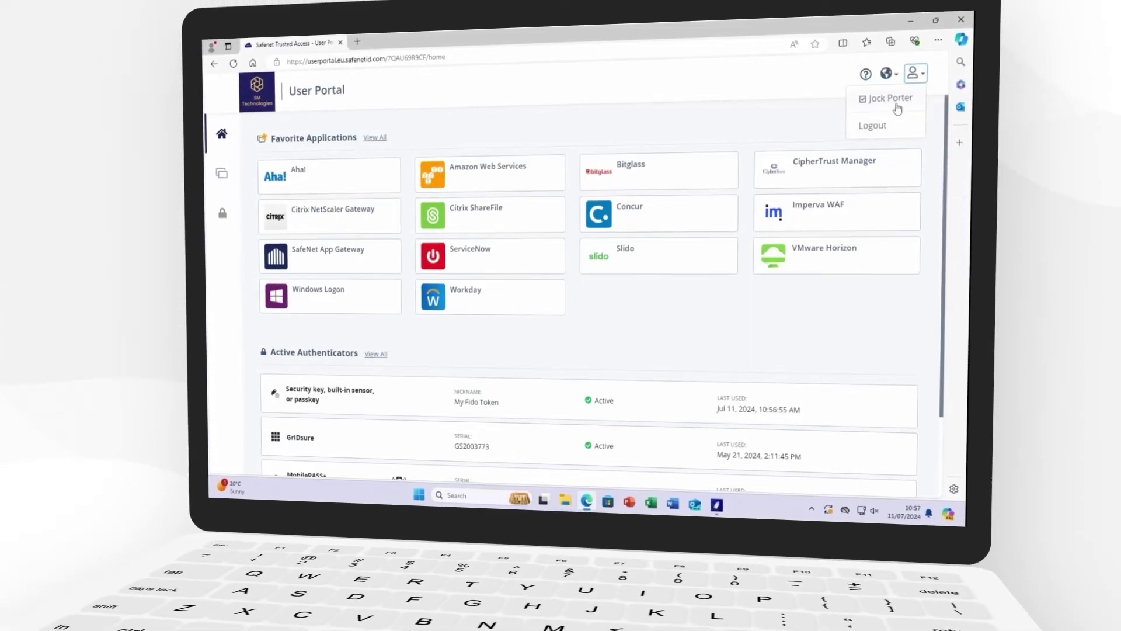